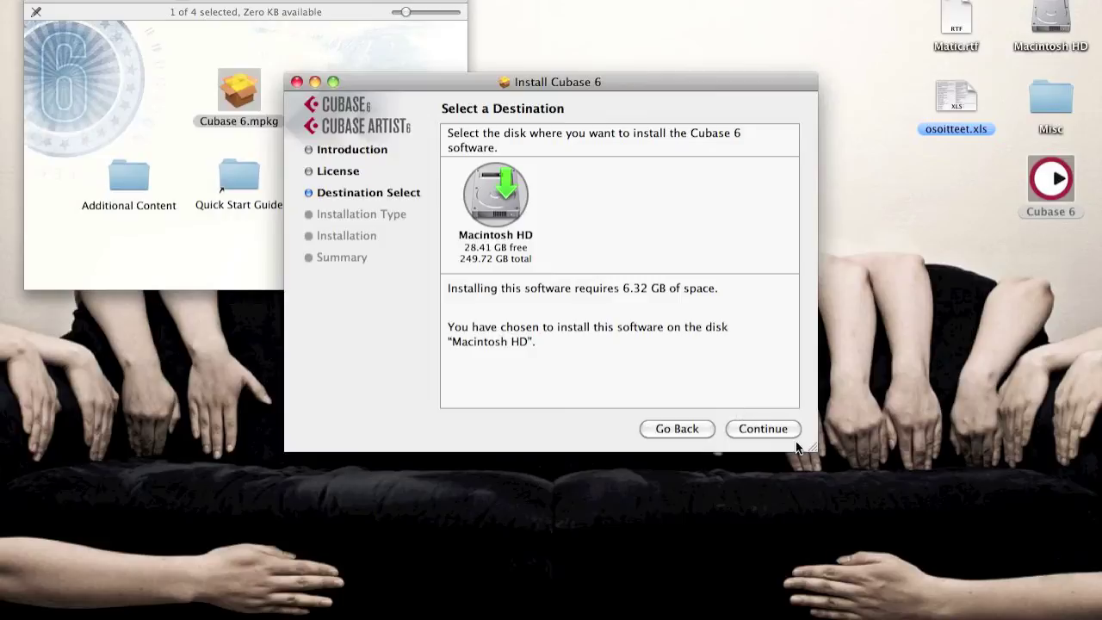
# Keep Macintosh HD as the destination and install the custom eLicenser Control and Cubase 6 packages.
pyautogui.click(501, 432)
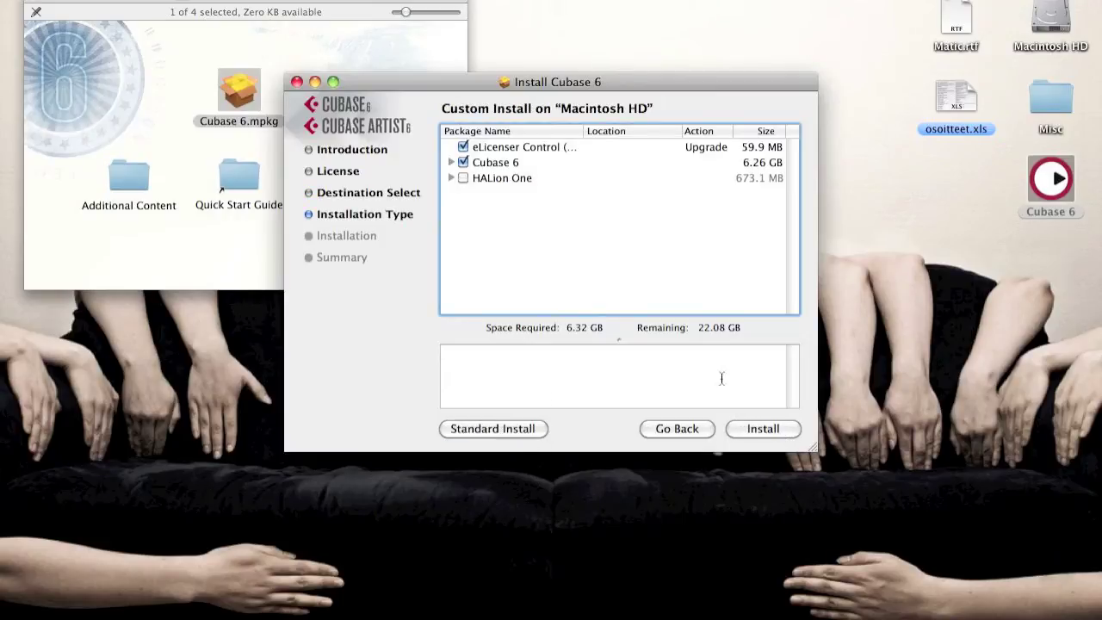
pyautogui.click(775, 428)
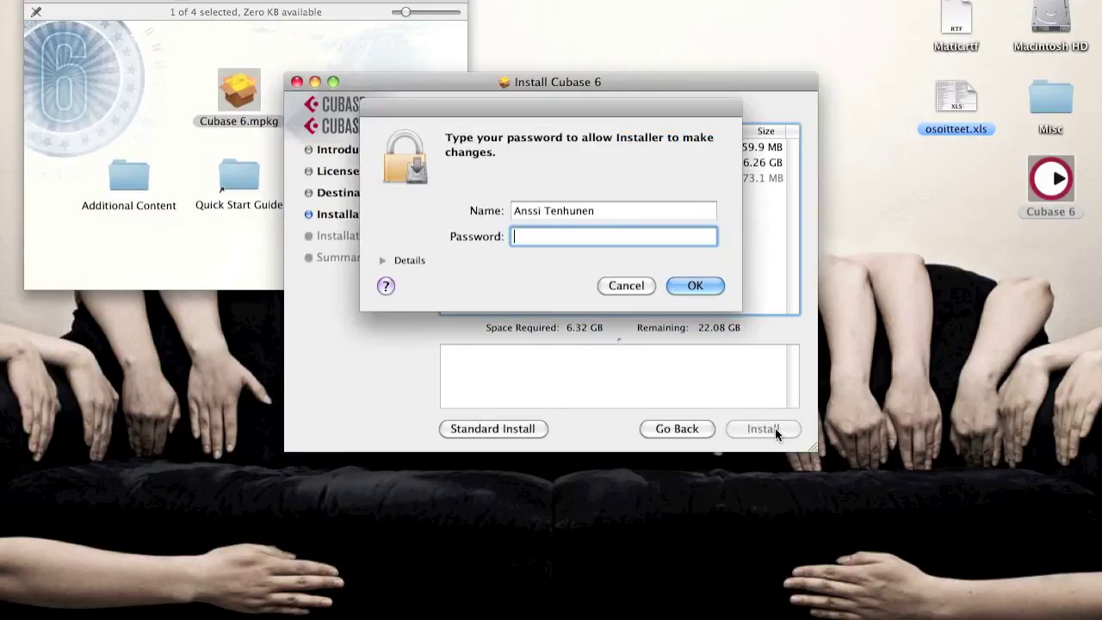
# Authorise the installation with the administrator password, then close the installer once it reports success.
pyautogui.write('•••••••')
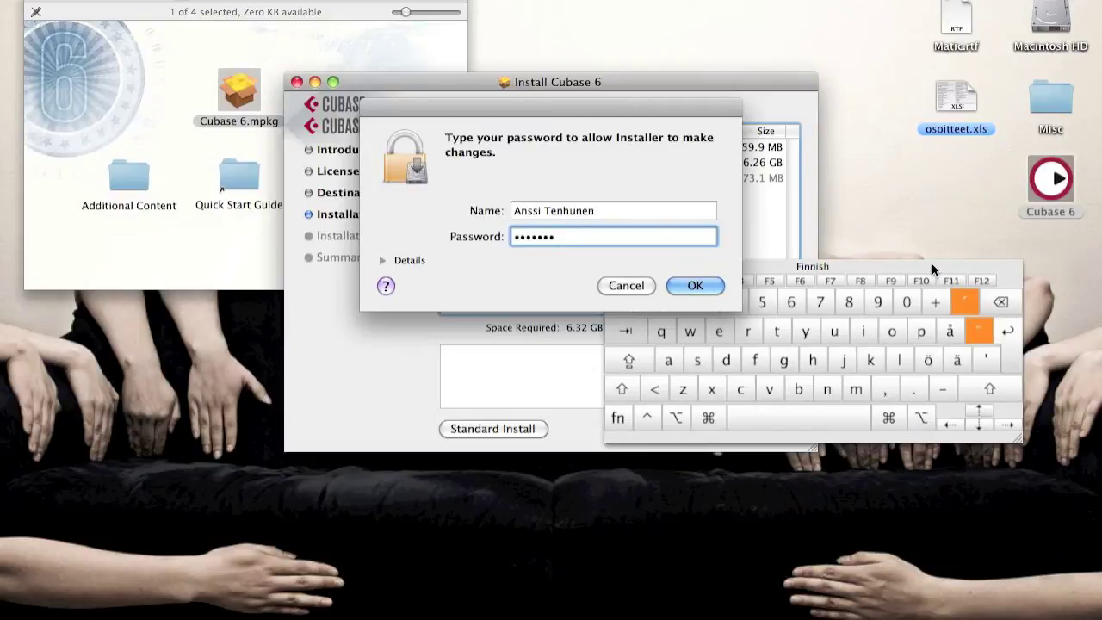
pyautogui.moveTo(932, 264); pyautogui.dragTo(929, 274)
pyautogui.click(721, 285)
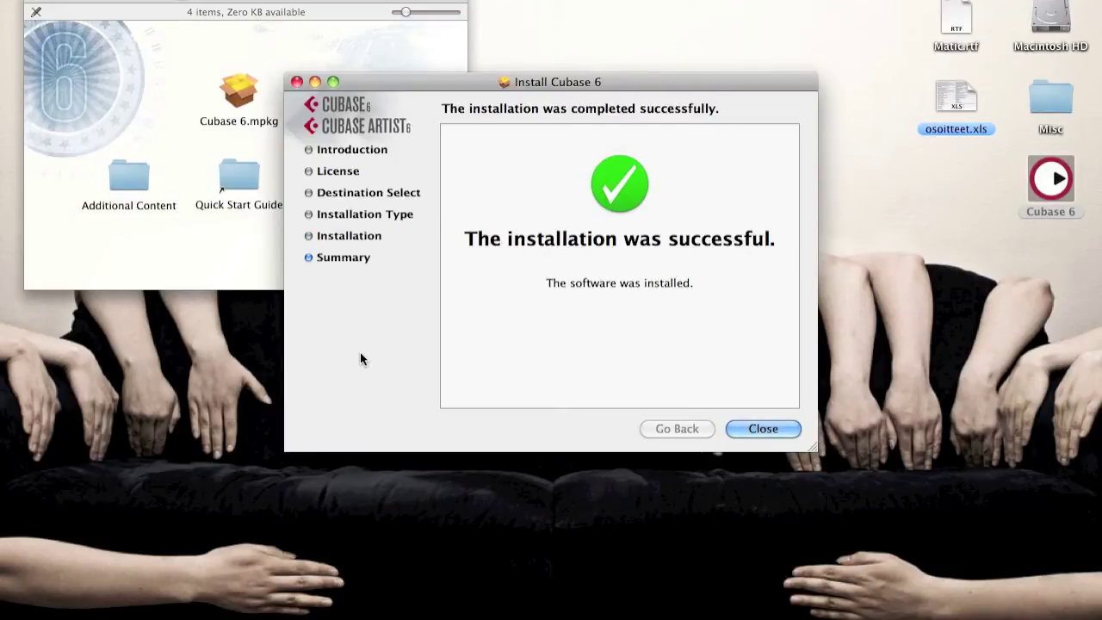
pyautogui.click(763, 429)
# Start Firefox, launch eLicenser Control Center.app from Applications, and bring the Steinberg activation page forward.
pyautogui.moveTo(155, 613)
pyautogui.click(116, 608)
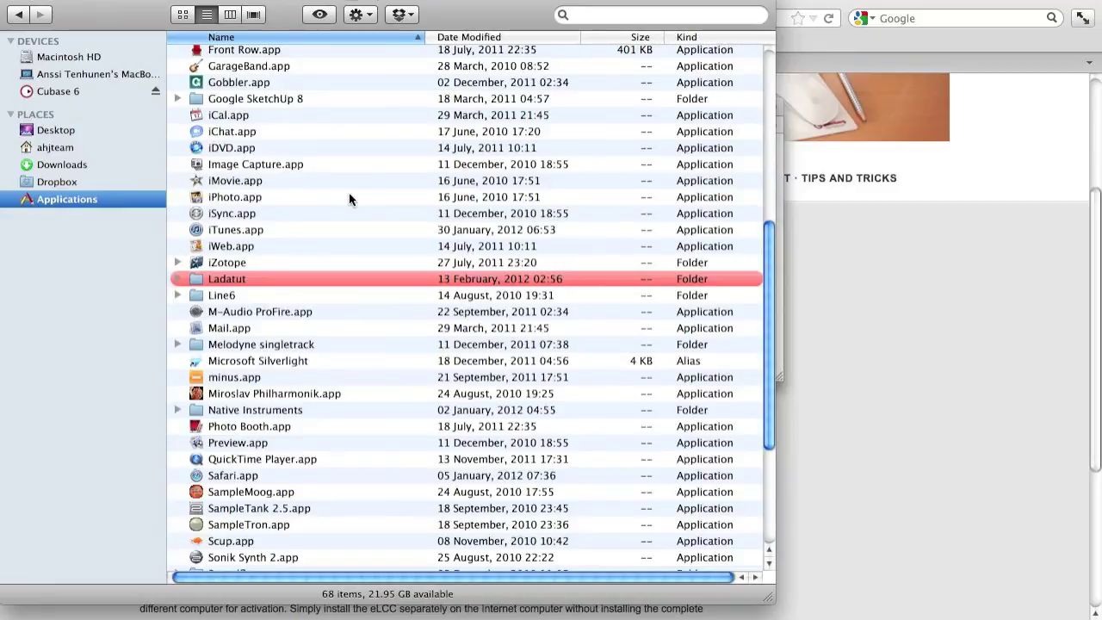
pyautogui.press('e')
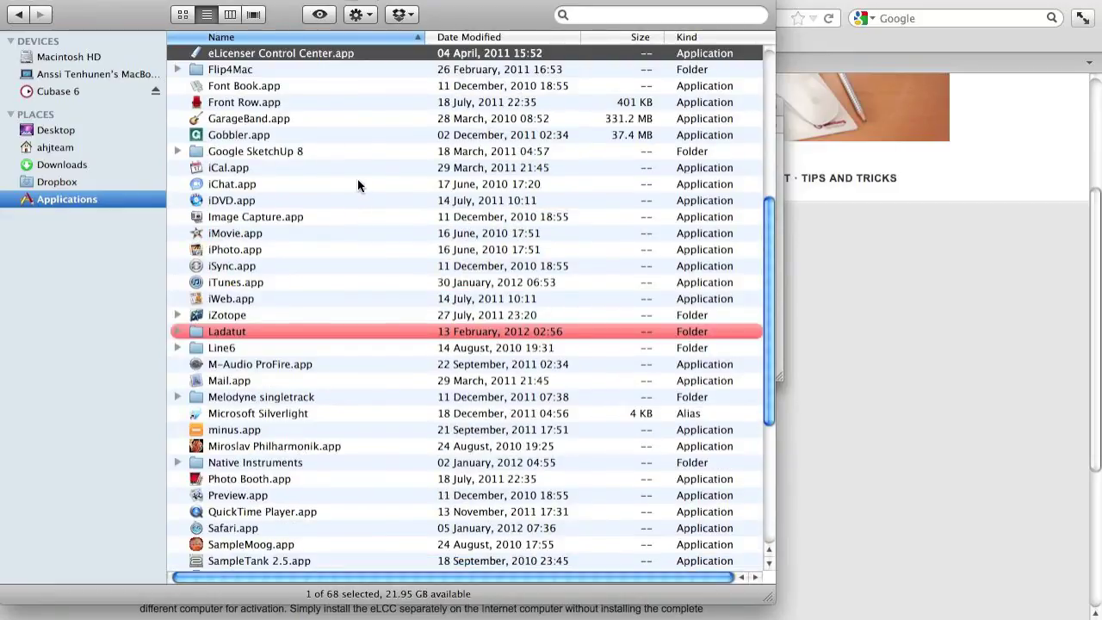
pyautogui.doubleClick(292, 53)
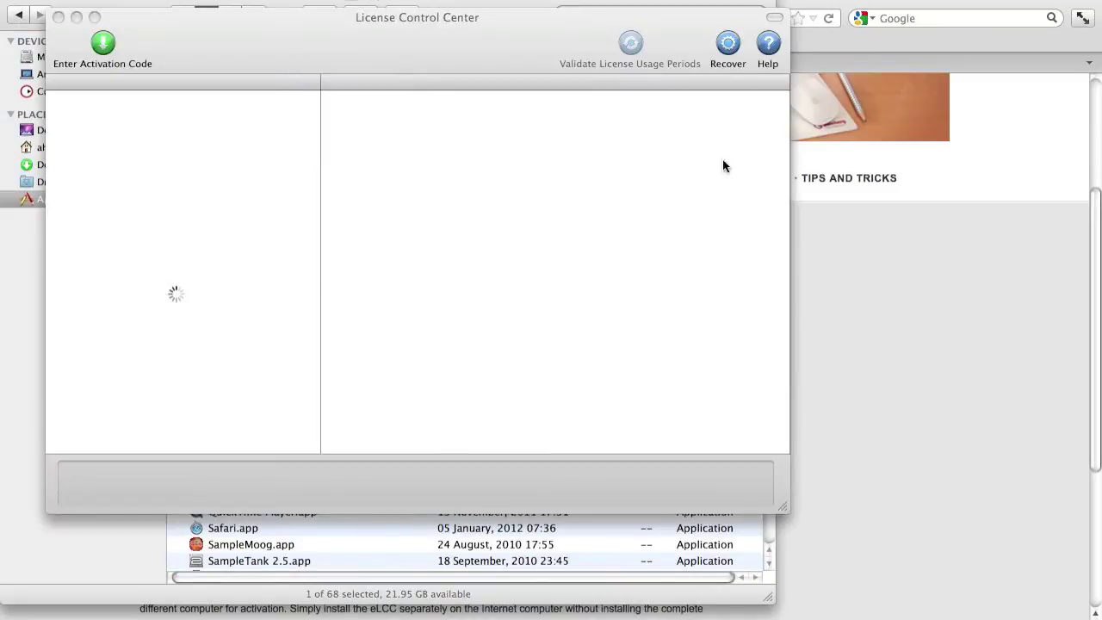
pyautogui.click(932, 247)
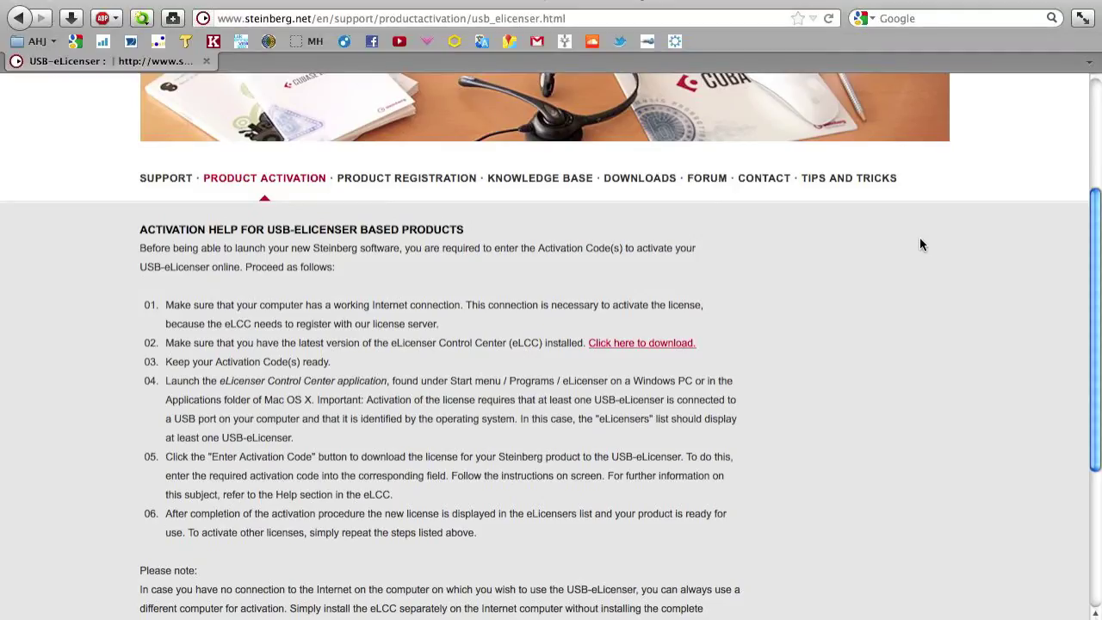
# Quit Firefox without saving the session and dismiss the eLicenser Control Center welcome window.
pyautogui.press('super+q')
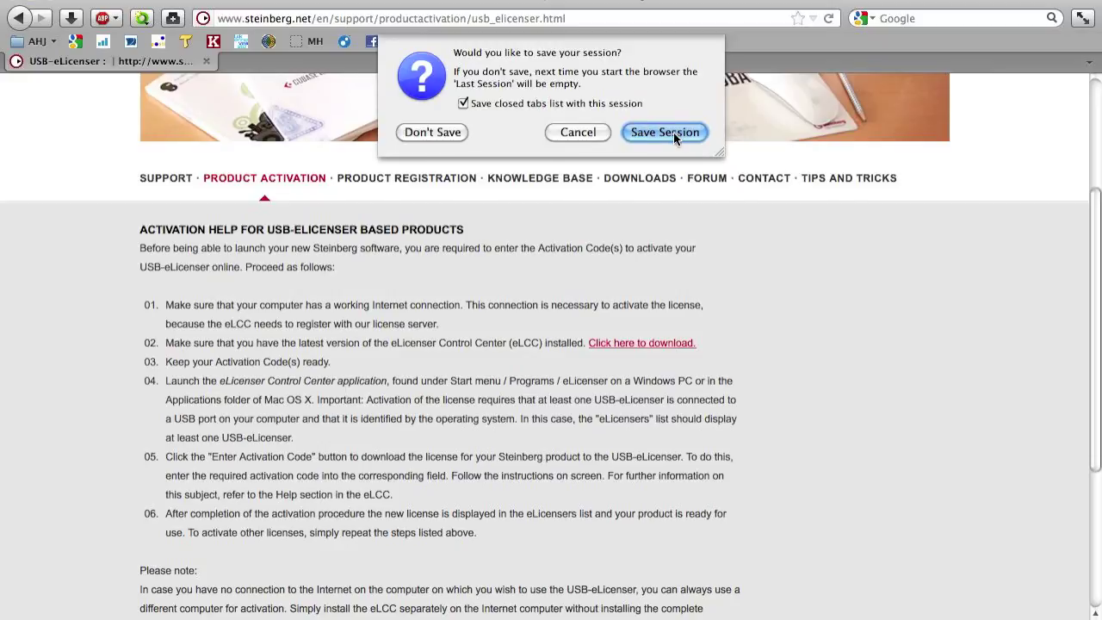
pyautogui.click(673, 132)
pyautogui.click(433, 132)
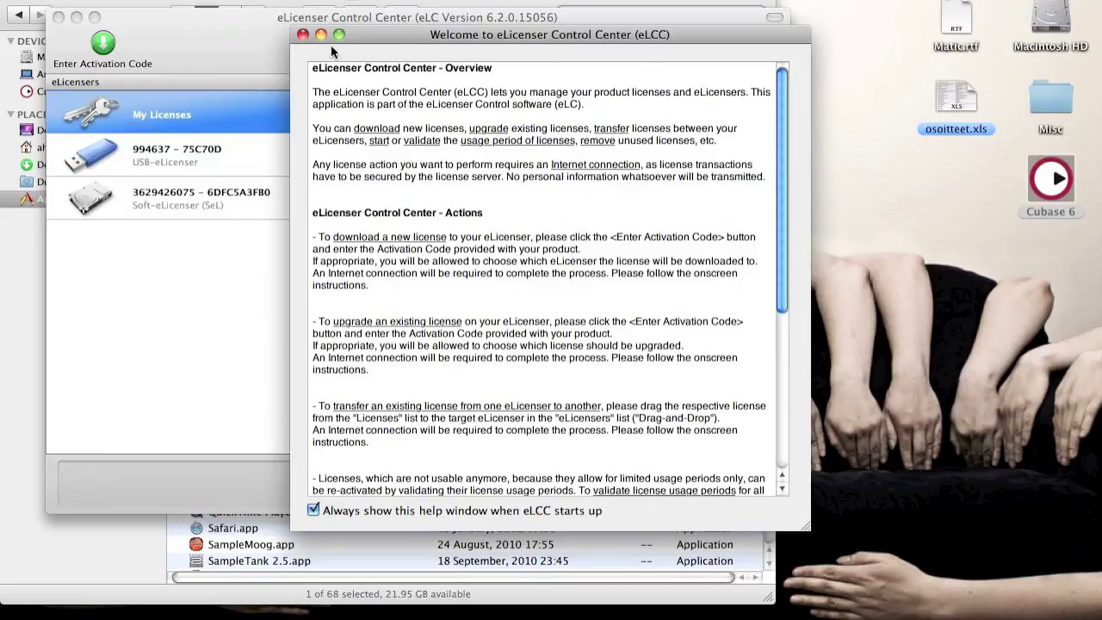
pyautogui.click(303, 35)
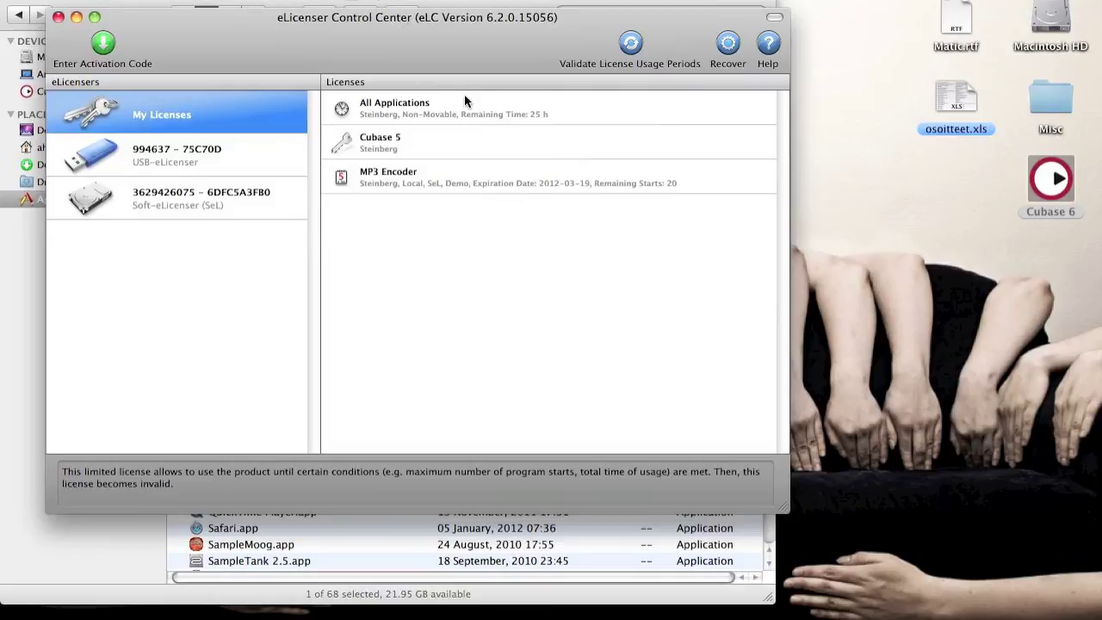
# Move the eLicenser window down near the bottom of the screen and start entering an activation code.
pyautogui.moveTo(350, 19); pyautogui.dragTo(590, 607)
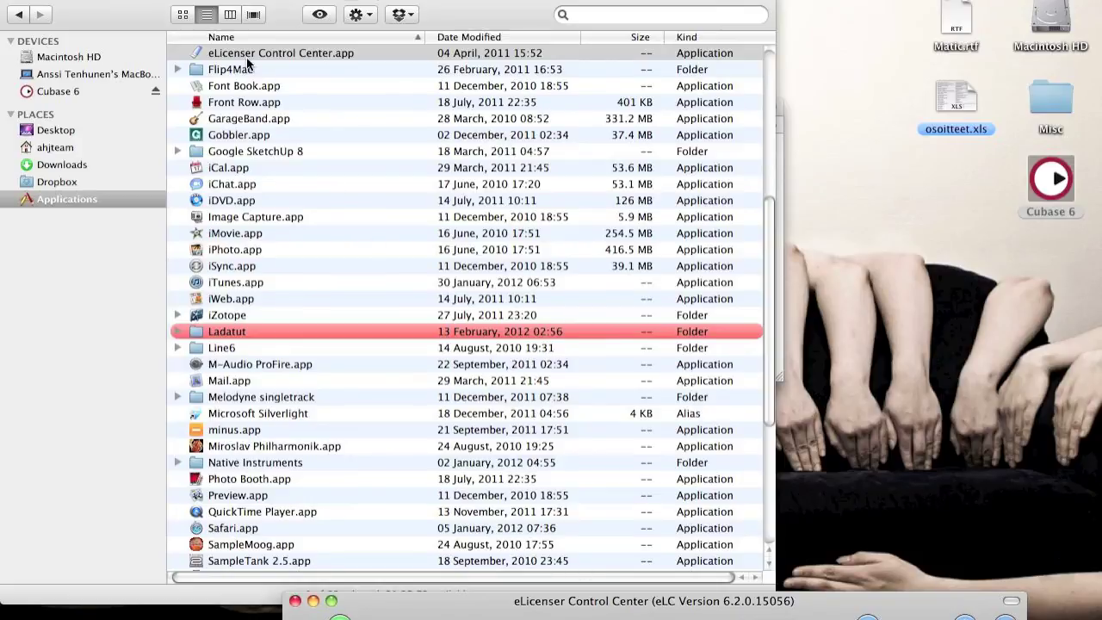
pyautogui.moveTo(582, 613); pyautogui.dragTo(564, 574)
pyautogui.click(340, 595)
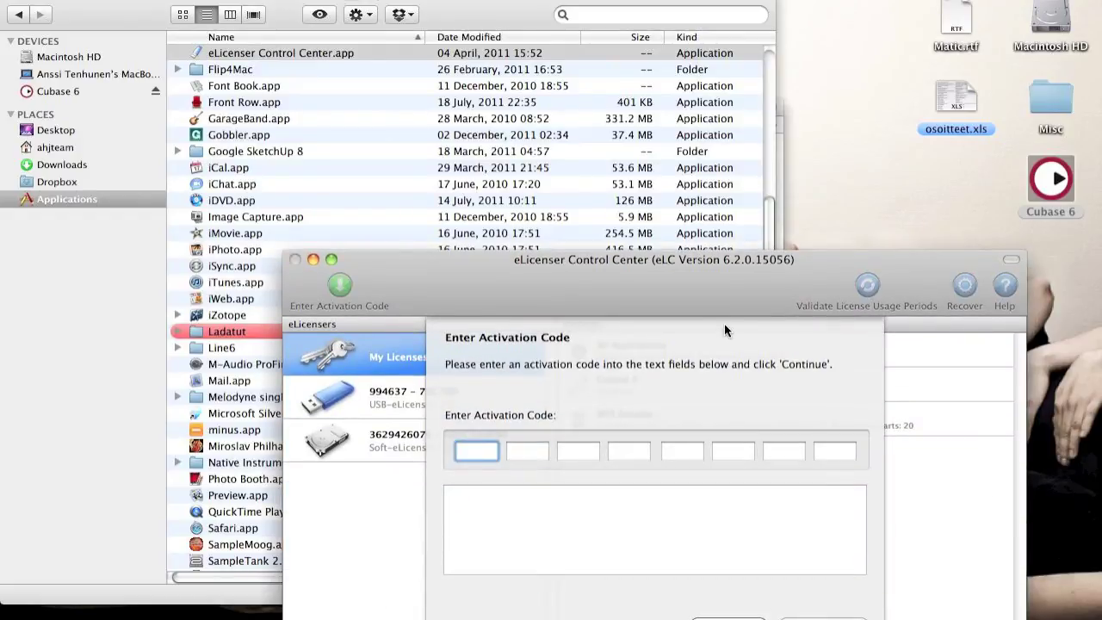
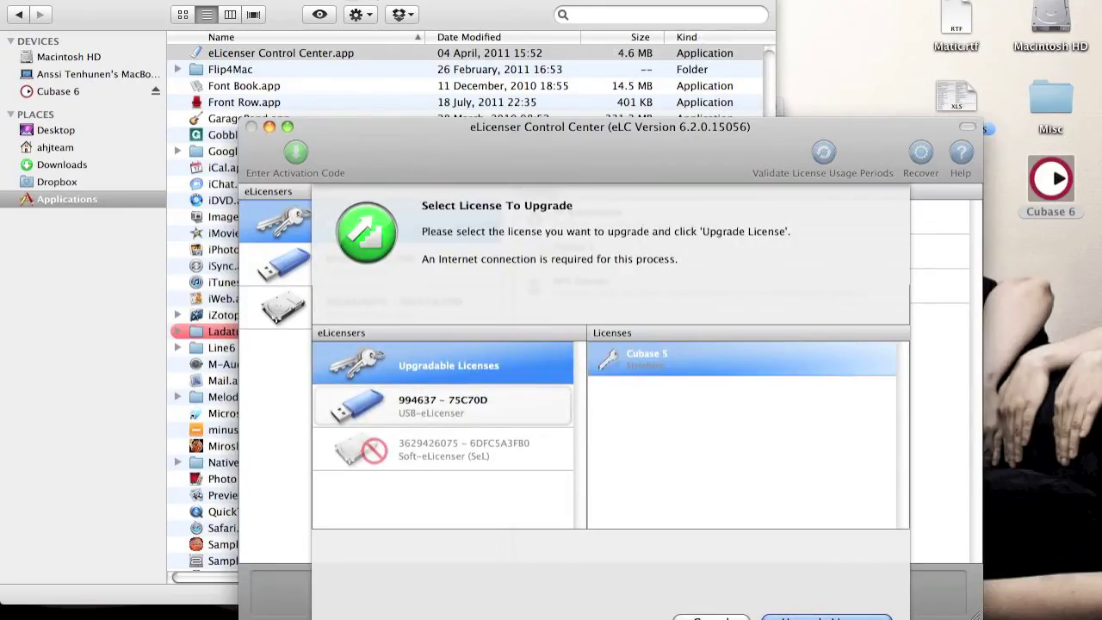
# Enter the activation code, upgrade the Cubase 5 license to Cubase 6, and dismiss the success message.
pyautogui.click(827, 617)
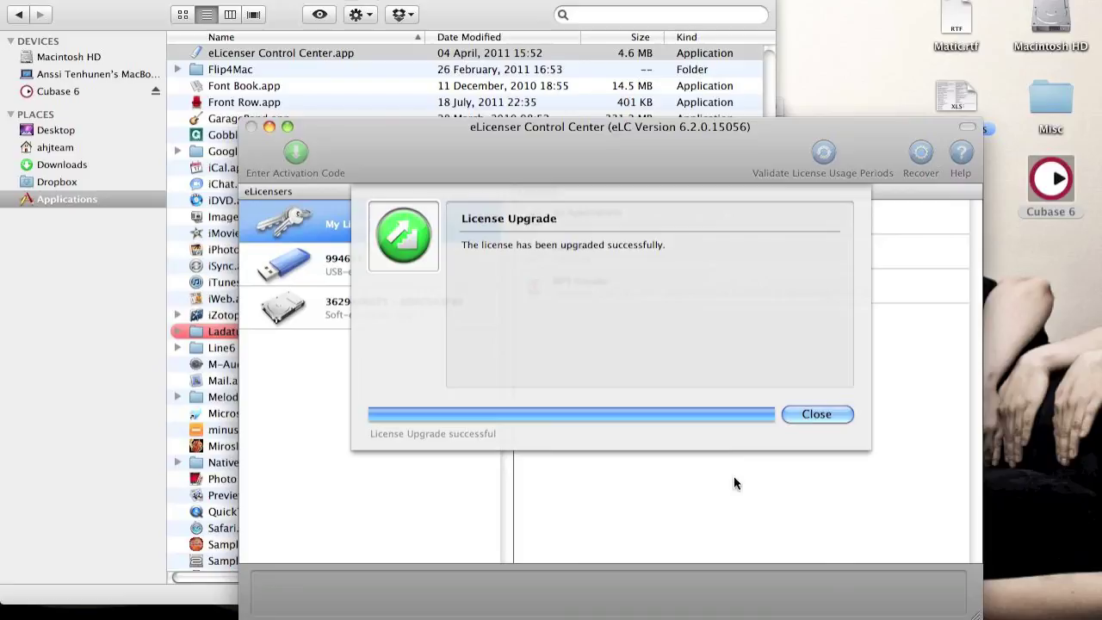
pyautogui.click(821, 414)
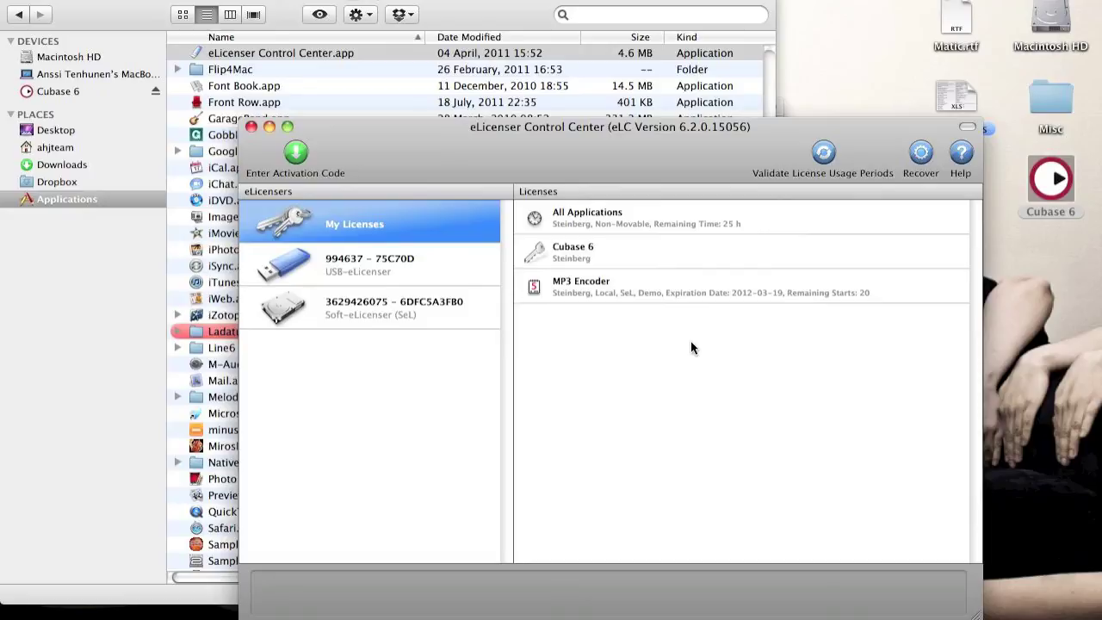
# Bring the Finder Applications folder back in front of eLicenser Control Center.
pyautogui.moveTo(458, 617)
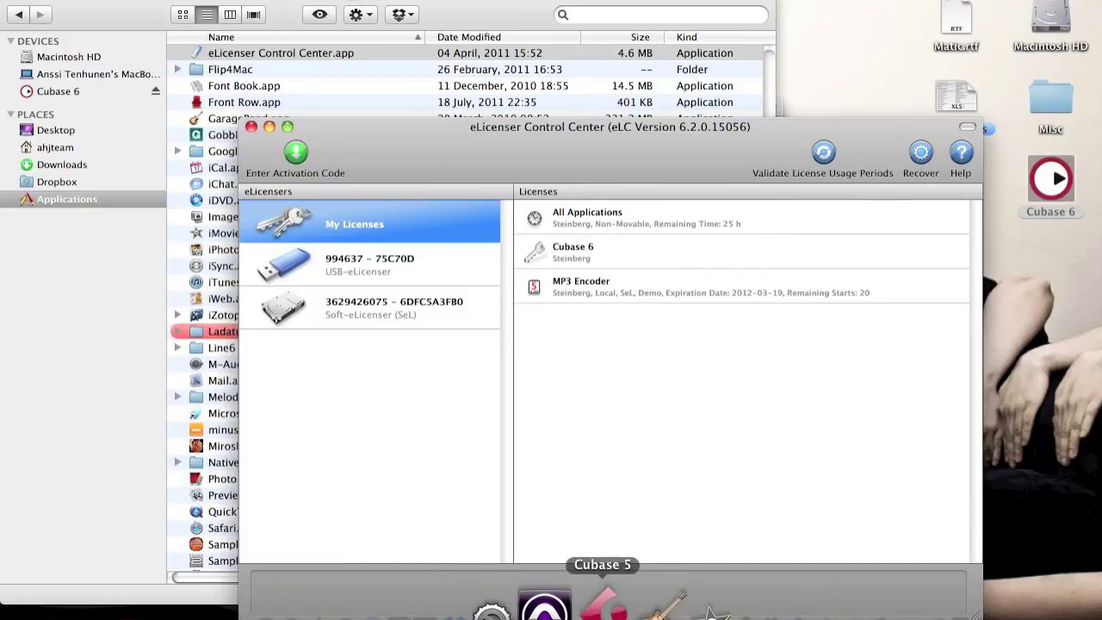
pyautogui.click(111, 291)
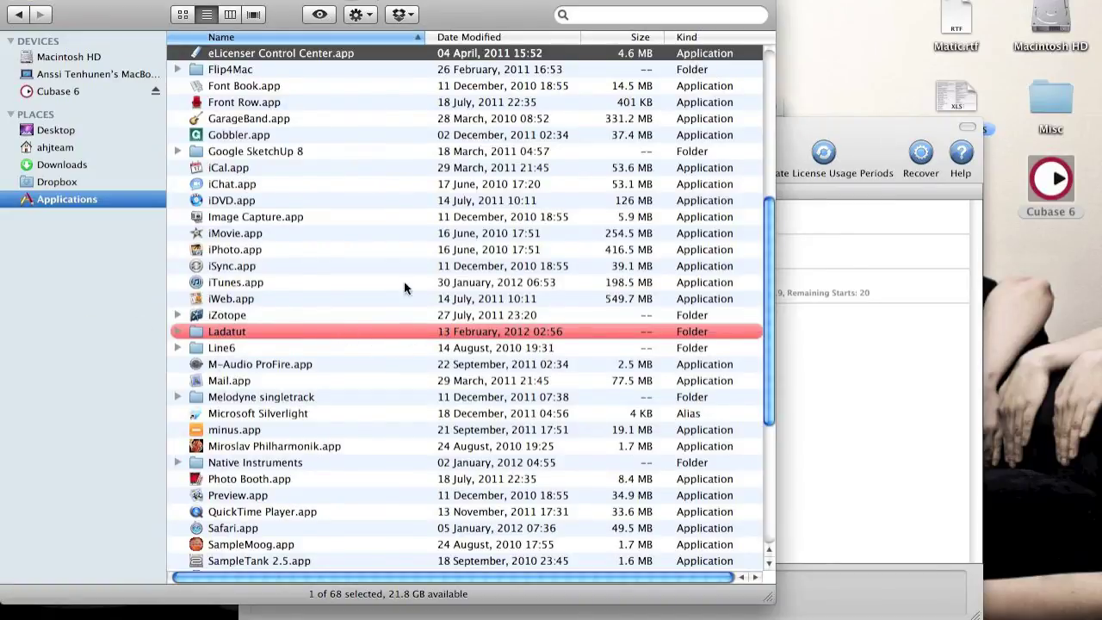
# Add Cubase 6.app to the Dock and position its shortcut among the Dock icons.
pyautogui.scroll(3, 388, 259)
pyautogui.click(289, 87)
pyautogui.click(269, 105)
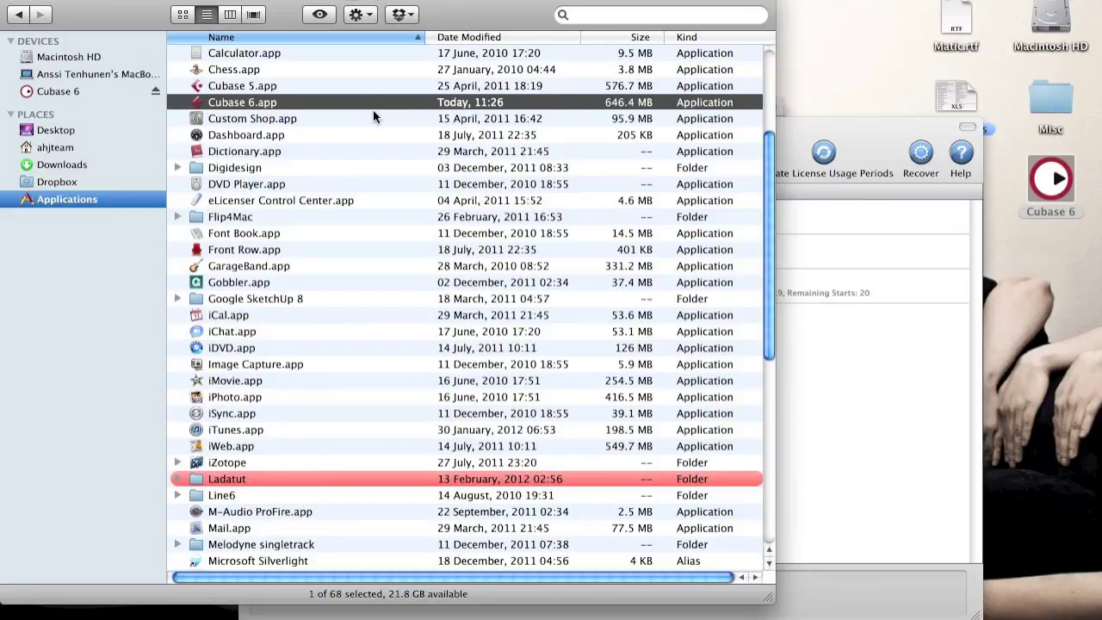
pyautogui.moveTo(250, 102); pyautogui.dragTo(593, 619)
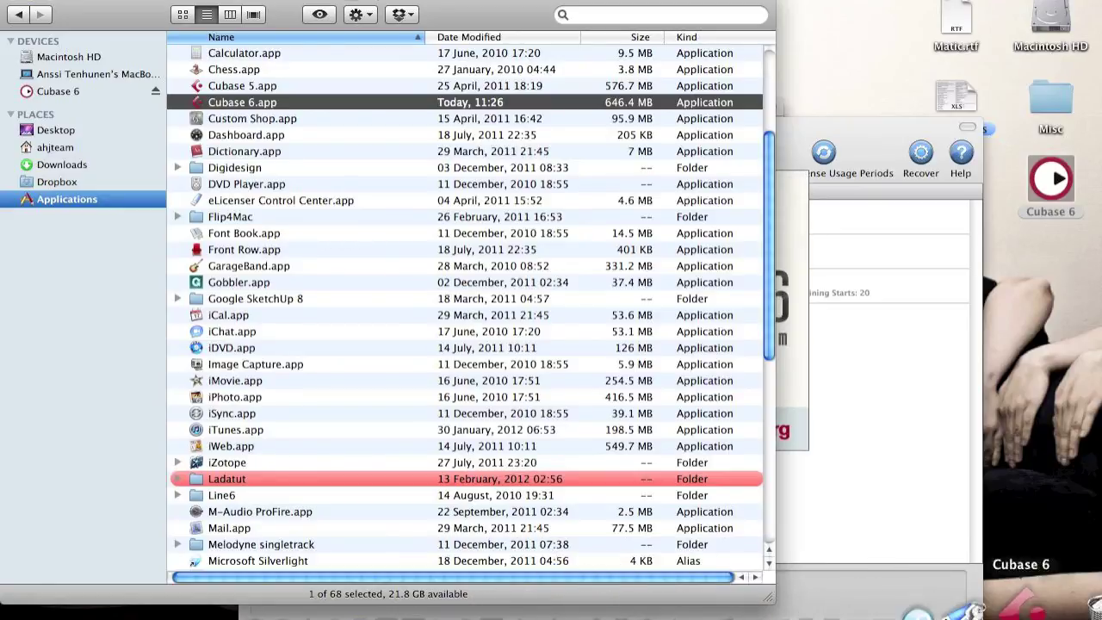
pyautogui.moveTo(1020, 618); pyautogui.dragTo(605, 618)
# Remove the old Cubase shortcut from the Dock and close the Applications window.
pyautogui.rightClick(603, 612)
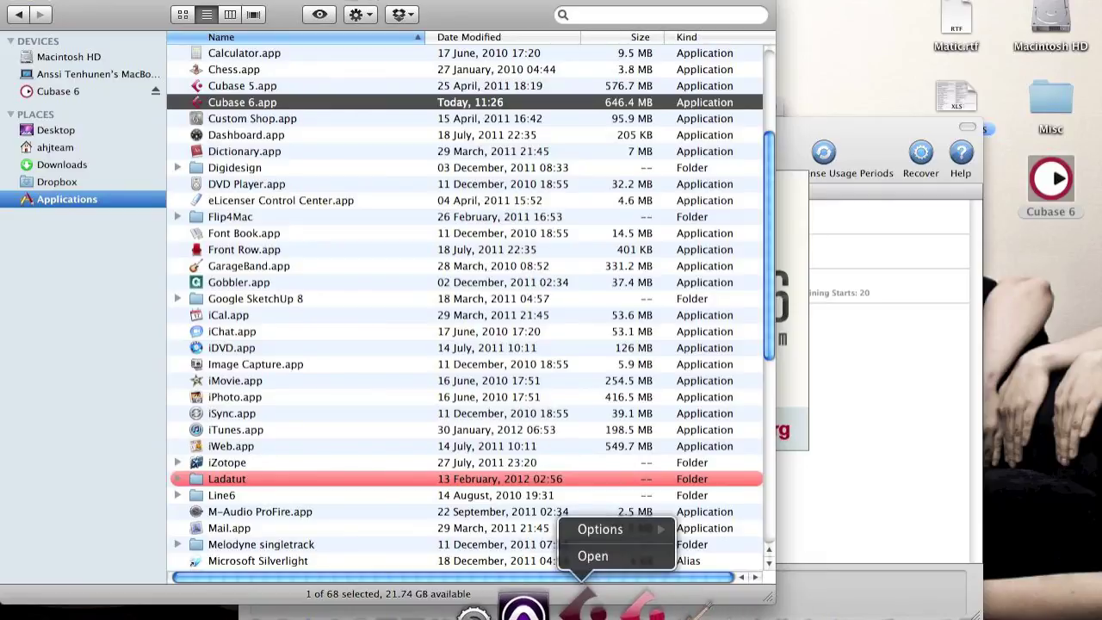
pyautogui.moveTo(616, 530)
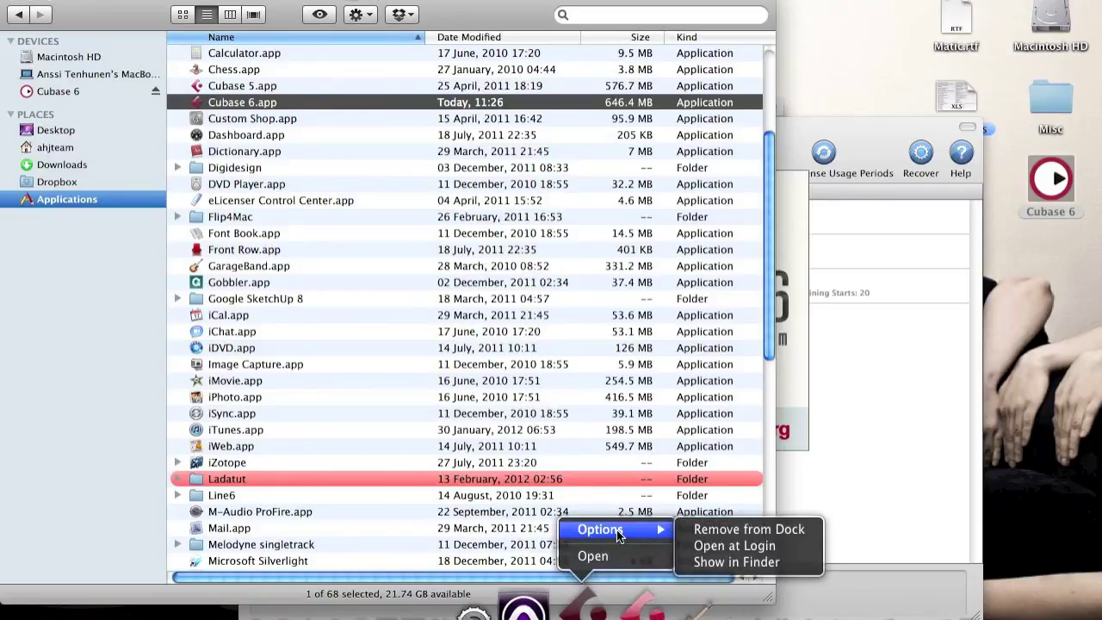
pyautogui.click(765, 532)
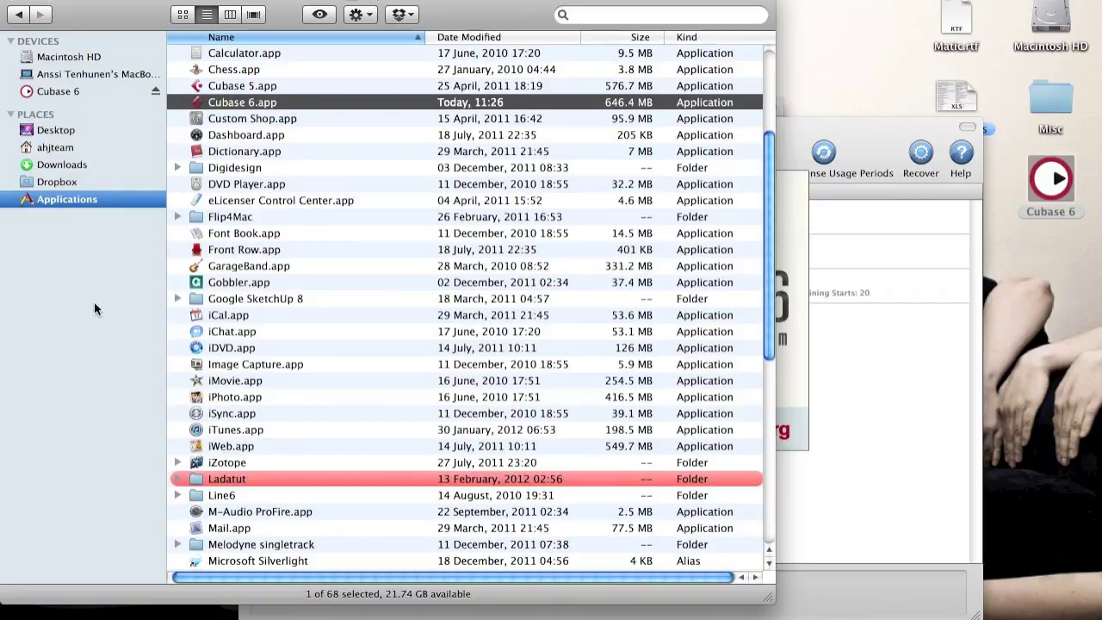
pyautogui.click(15, 3)
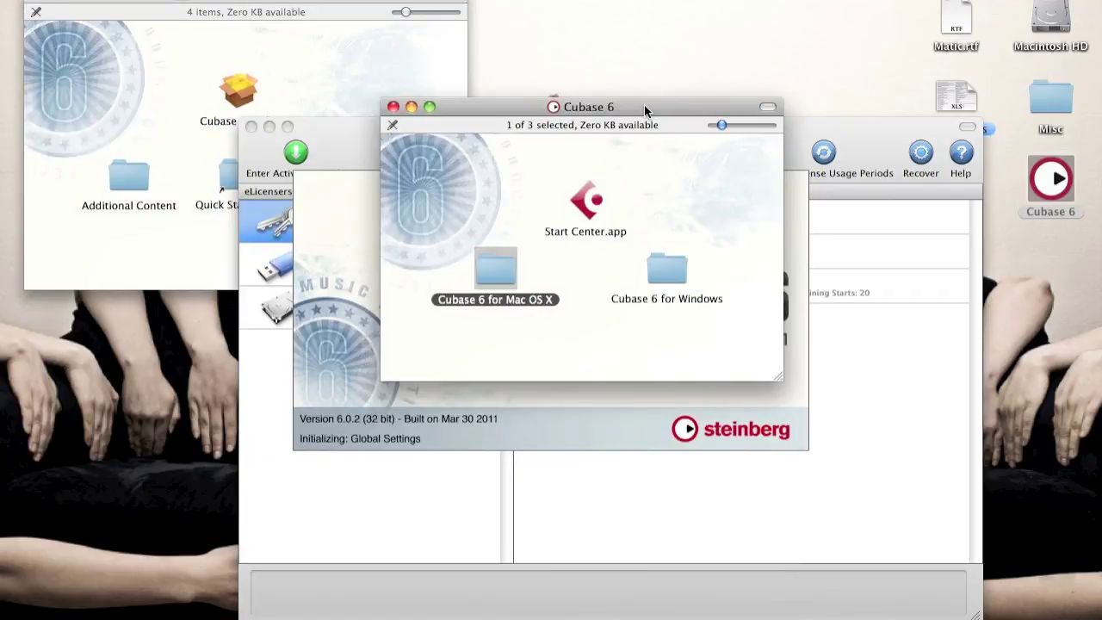
# Dismiss the disk window's context menu and bring the Cubase 6 startup screen forward until the Project Assistant appears.
pyautogui.rightClick(682, 167)
pyautogui.click(731, 179)
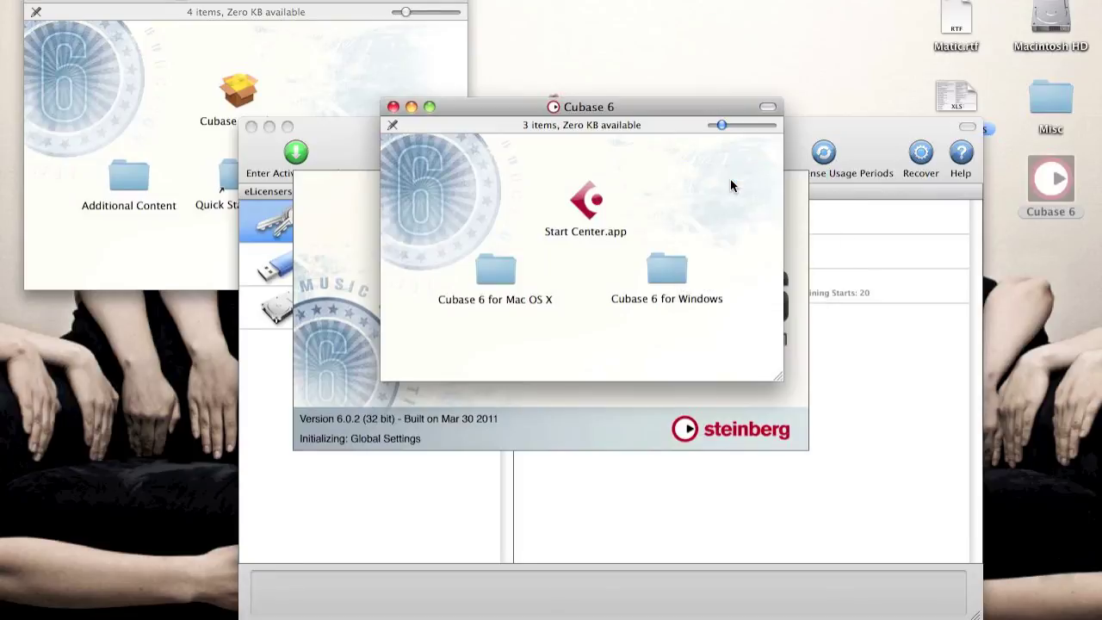
pyautogui.click(475, 416)
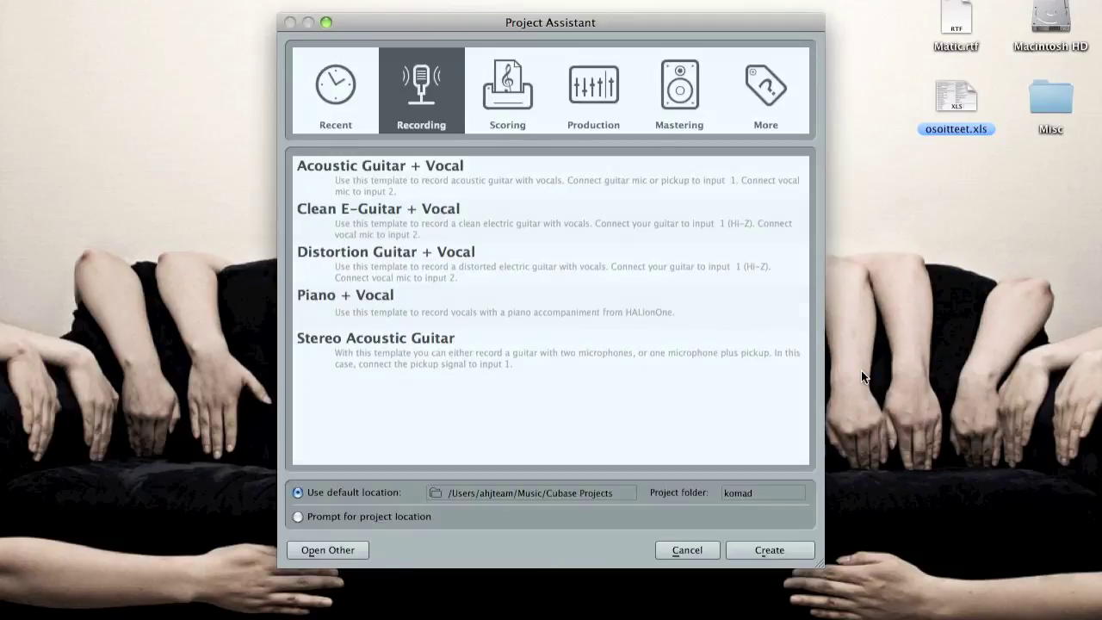
# Create a project from the Correct Drum Map template under More, answering Already Registered to the reminder.
pyautogui.click(769, 77)
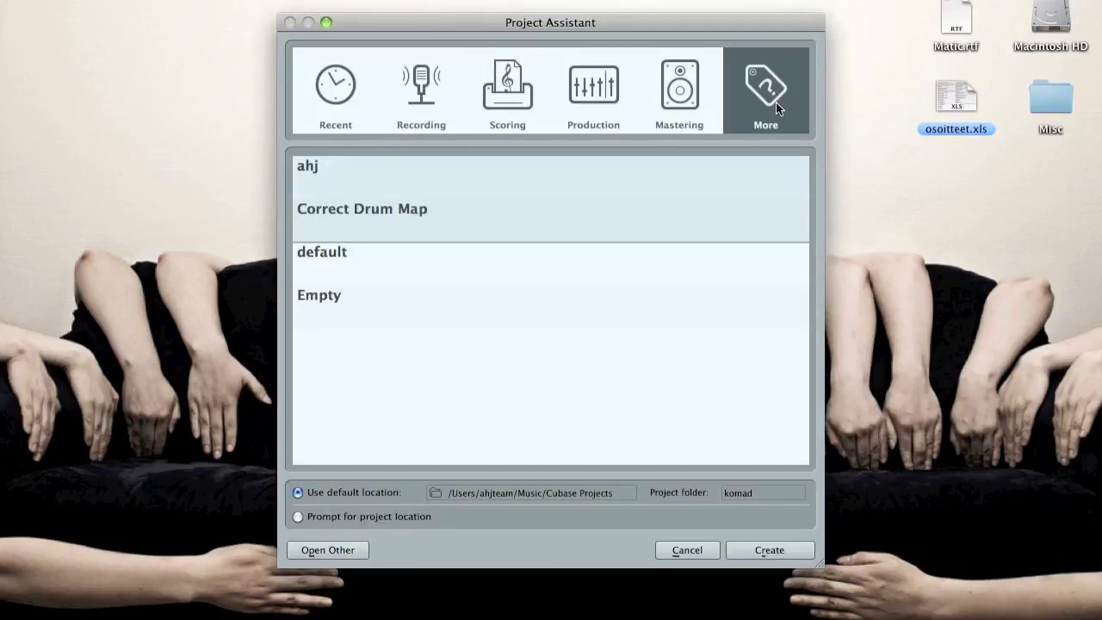
pyautogui.doubleClick(478, 221)
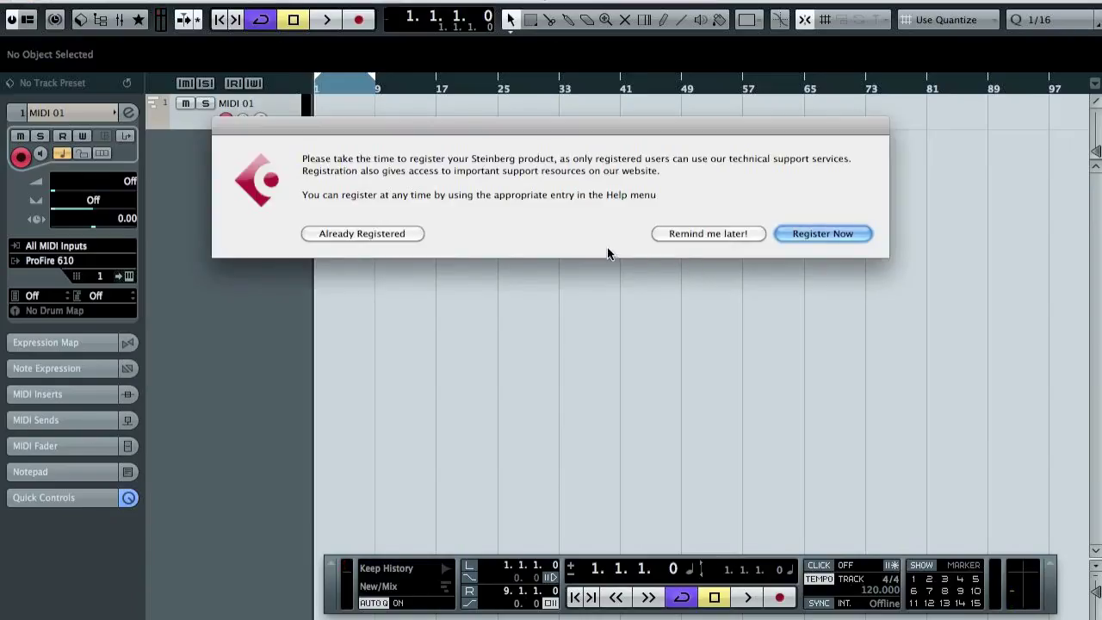
pyautogui.click(405, 233)
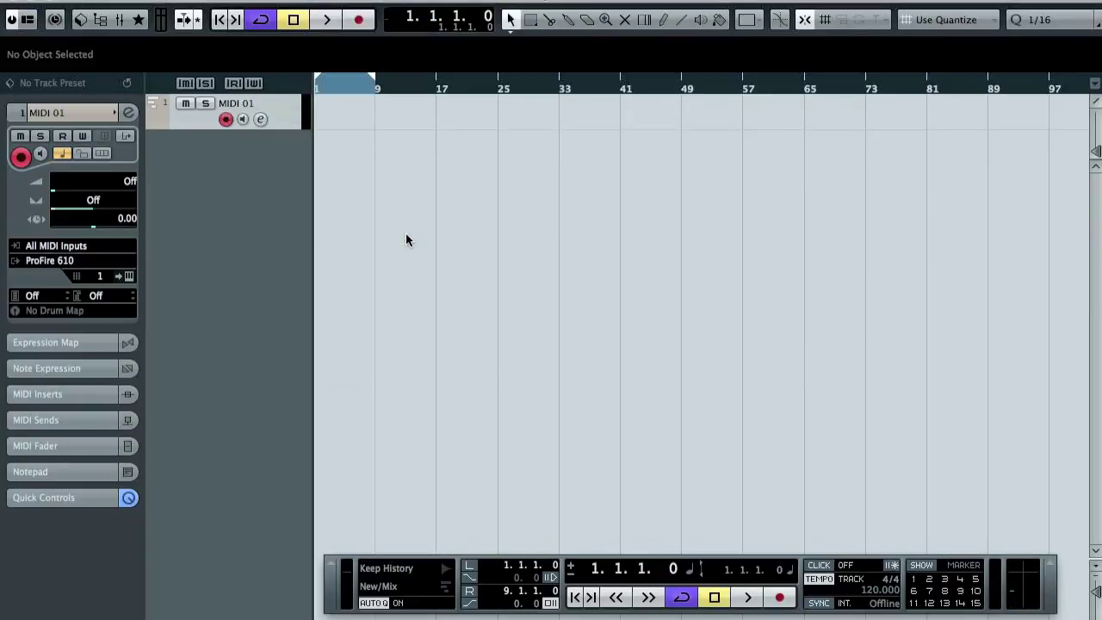